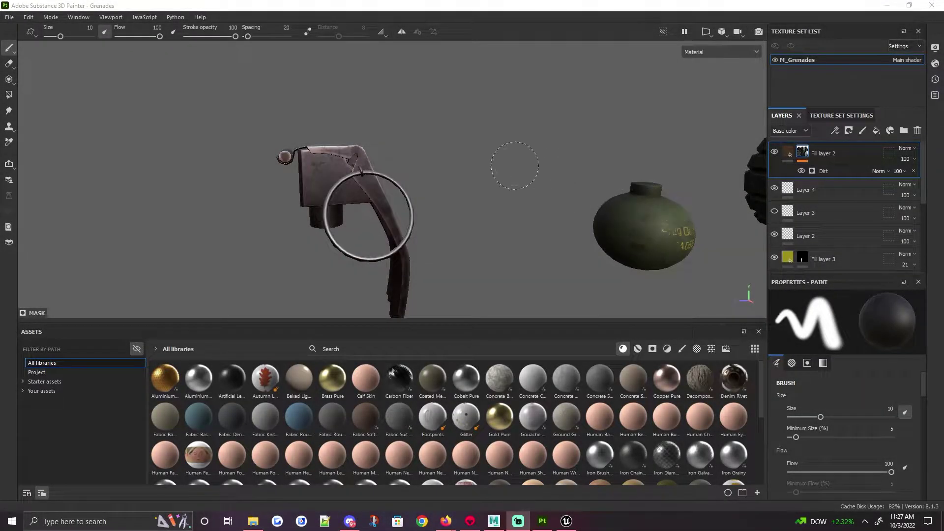
Examine the textured grenade models, from the fuze lever assembly across to the smoke canister.
{"action": "scroll", "coordinate": [406, 147], "scroll_direction": "down", "scroll_amount": 6}
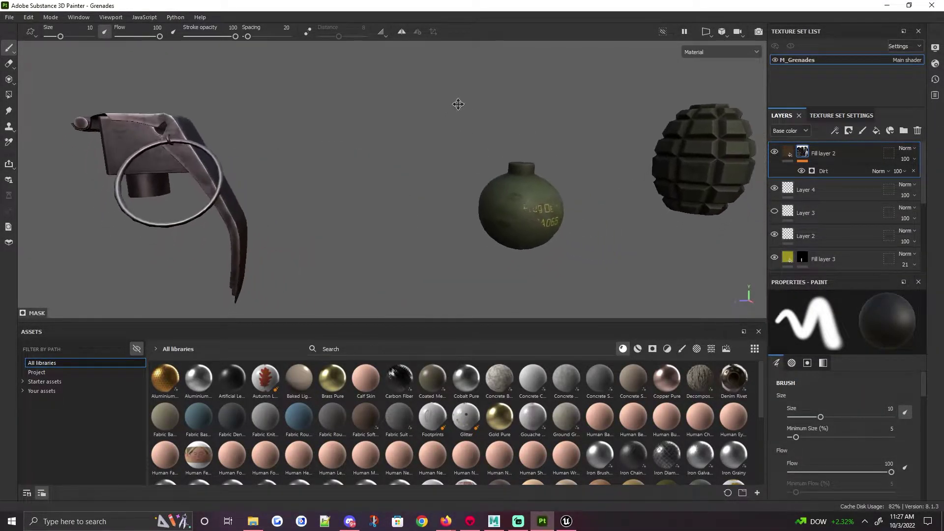
{"action": "left_click_drag", "start_coordinate": [407, 130], "coordinate": [379, 124], "text": "alt"}
{"action": "right_click_drag", "start_coordinate": [379, 124], "coordinate": [472, 131], "text": "alt"}
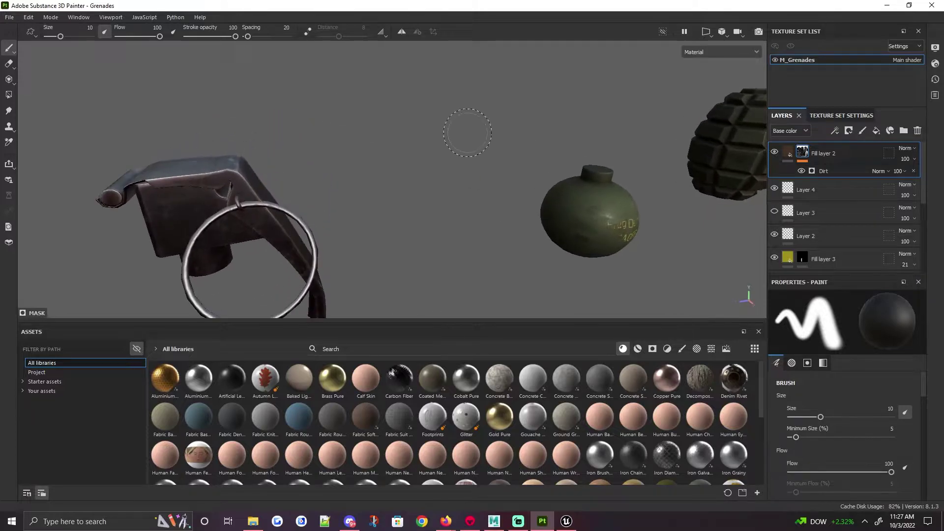
{"action": "left_click_drag", "start_coordinate": [472, 131], "coordinate": [474, 134], "text": "alt"}
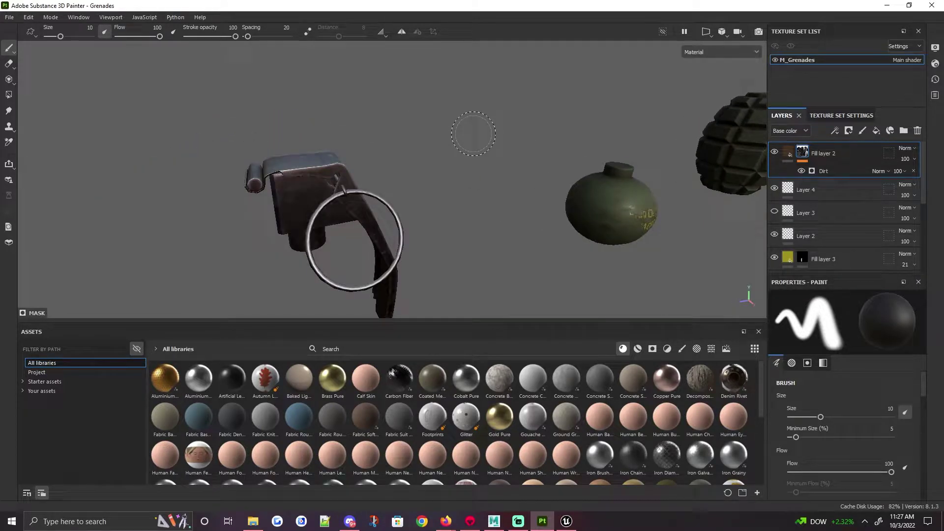
{"action": "middle_click_drag", "start_coordinate": [472, 137], "coordinate": [423, 142], "text": "alt"}
{"action": "left_click_drag", "start_coordinate": [598, 164], "coordinate": [577, 160], "text": "alt"}
{"action": "middle_click_drag", "start_coordinate": [578, 160], "coordinate": [221, 153], "text": "alt"}
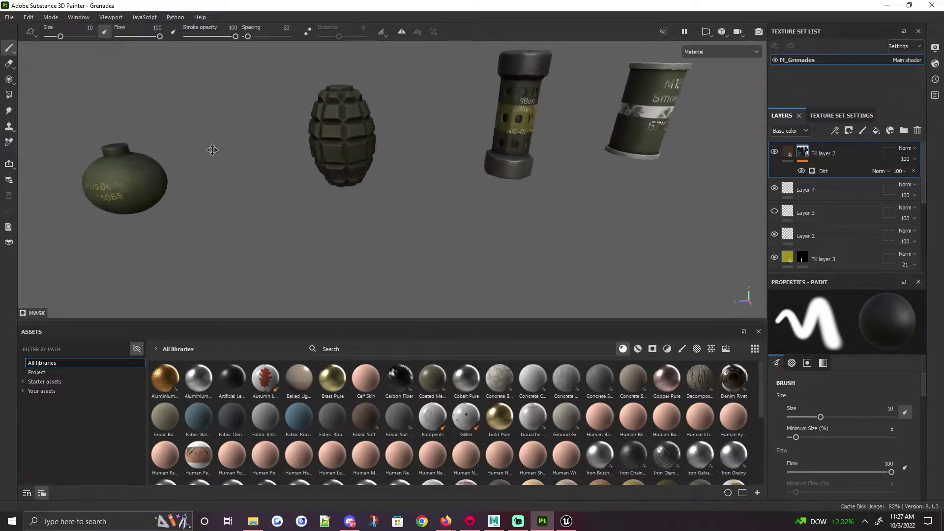
{"action": "middle_click_drag", "start_coordinate": [576, 137], "coordinate": [647, 159], "text": "alt"}
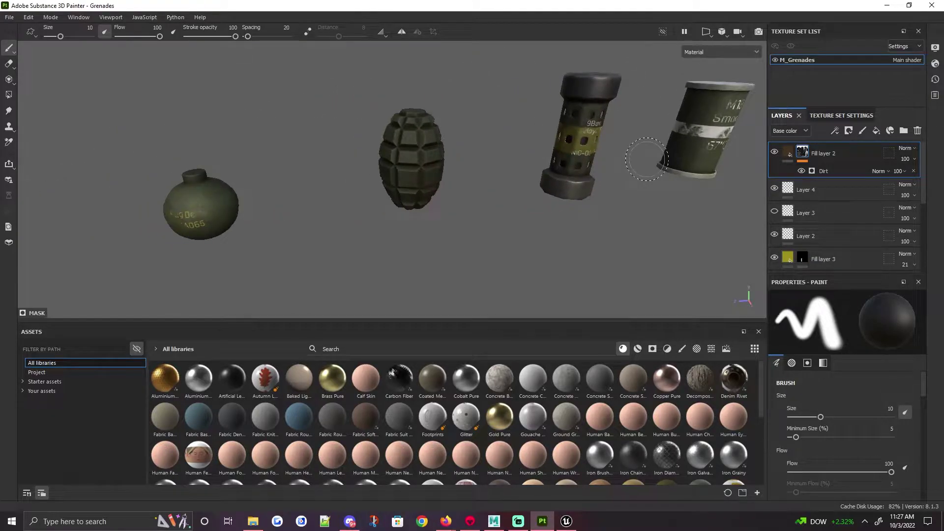
{"action": "left_click_drag", "start_coordinate": [632, 155], "coordinate": [100, 201], "text": "alt"}
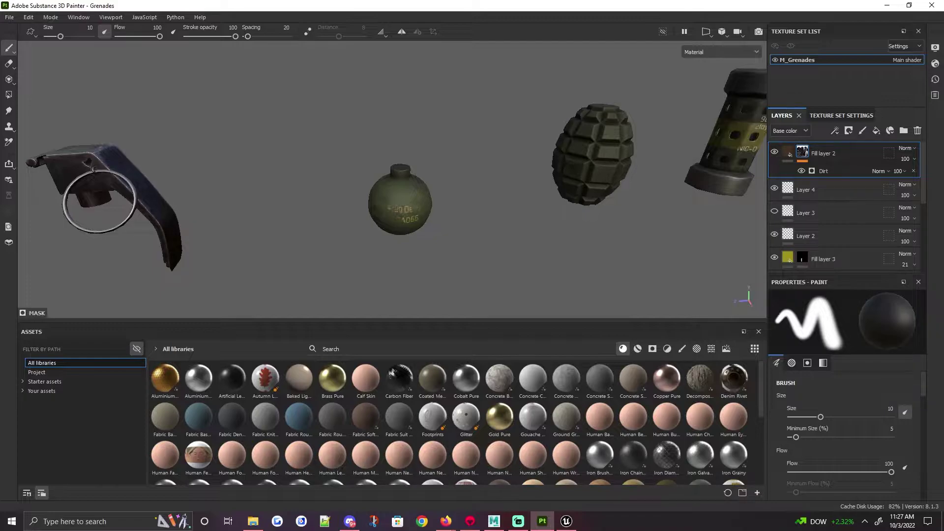
{"action": "scroll", "coordinate": [408, 126], "scroll_direction": "down", "scroll_amount": 3}
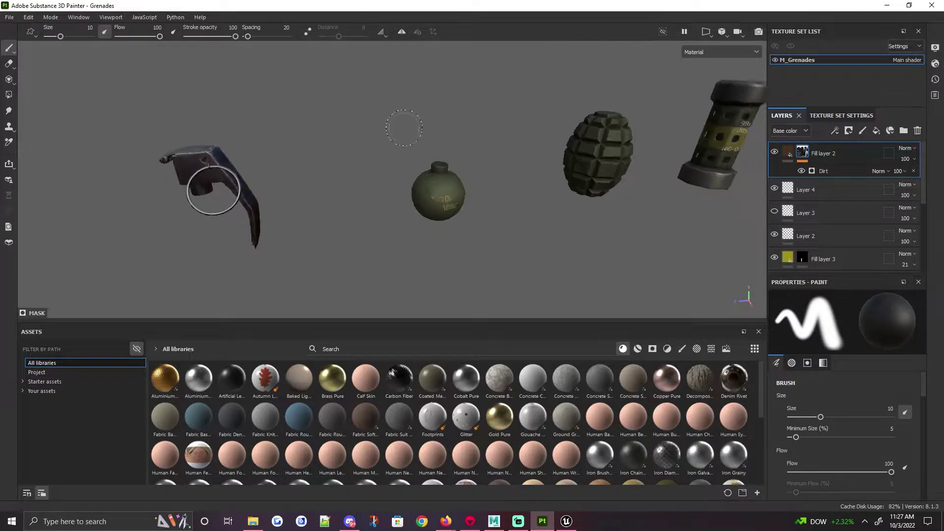
{"action": "middle_click_drag", "start_coordinate": [438, 127], "coordinate": [353, 127], "text": "alt"}
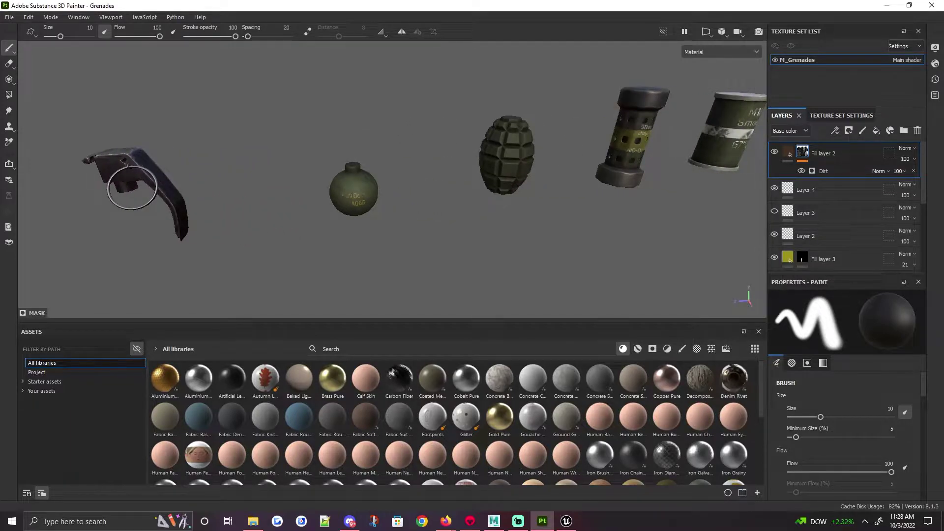
{"action": "mouse_move", "coordinate": [373, 128]}
{"action": "left_mouse_down", "text": "alt"}
{"action": "mouse_move", "coordinate": [335, 141]}
{"action": "mouse_move", "coordinate": [321, 120]}
{"action": "left_mouse_up", "text": "alt"}
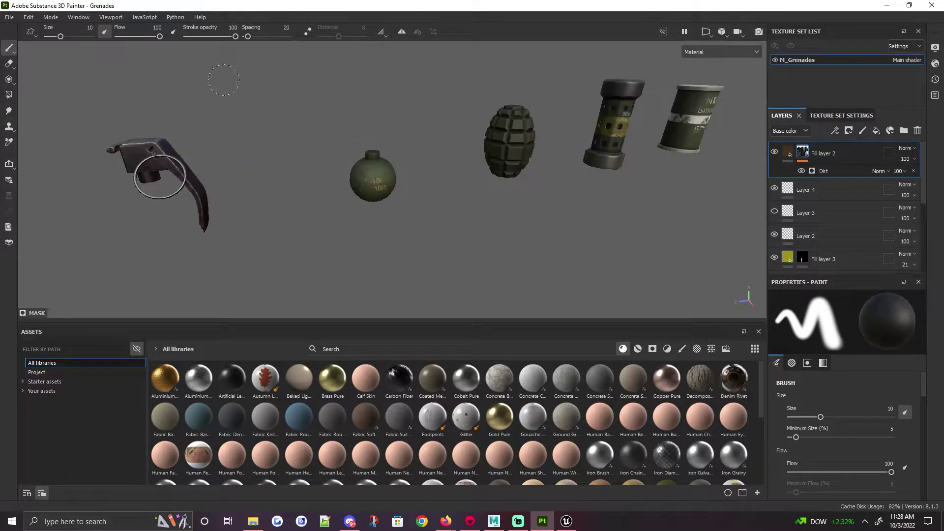
Review the texture export settings and the output directory, then leave without exporting.
{"action": "left_click", "coordinate": [11, 18]}
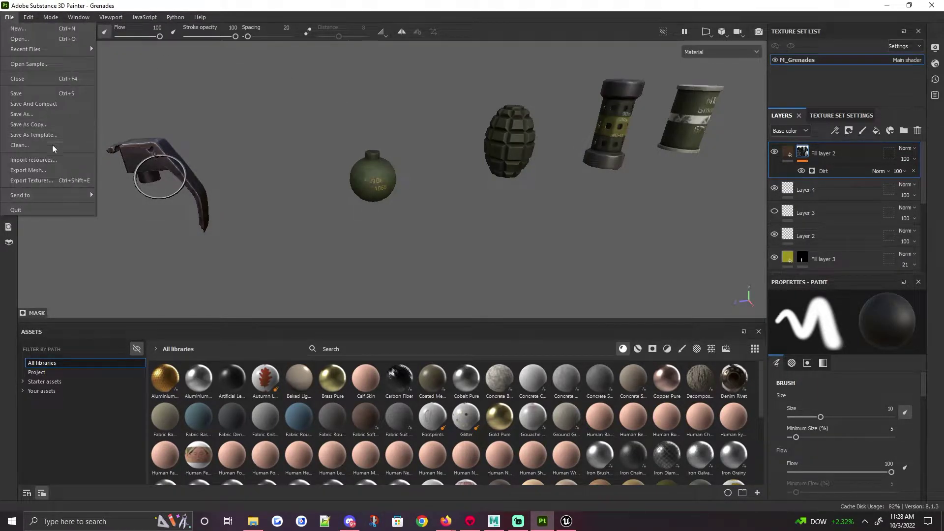
{"action": "left_click", "coordinate": [55, 181]}
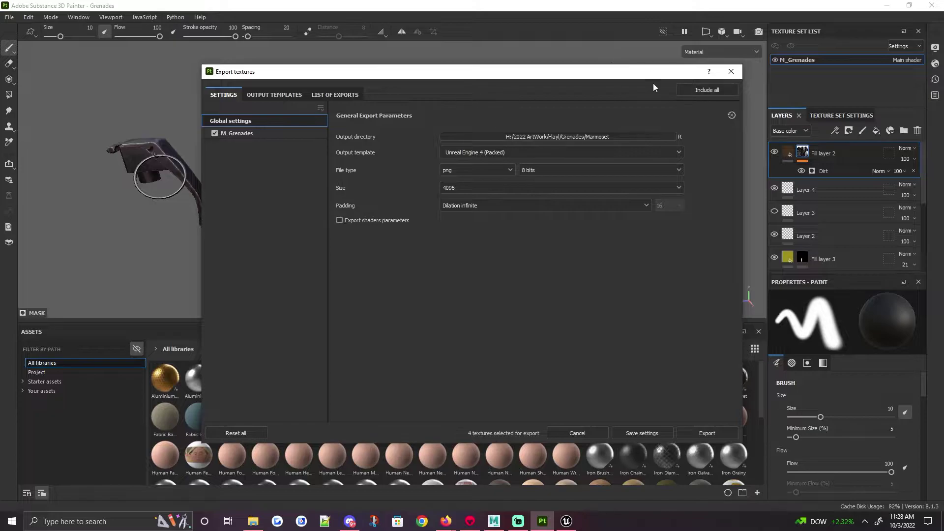
{"action": "left_click", "coordinate": [731, 71]}
{"action": "left_click", "coordinate": [9, 17]}
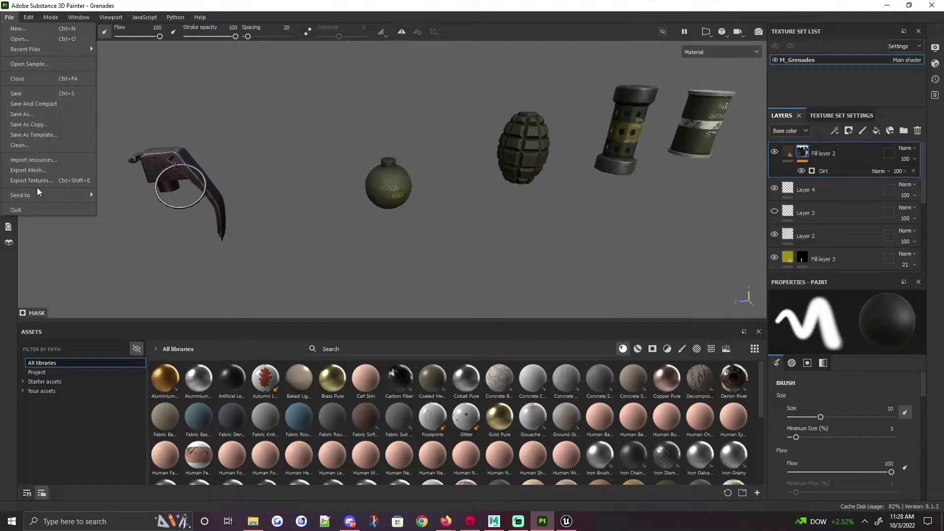
{"action": "left_click", "coordinate": [47, 181]}
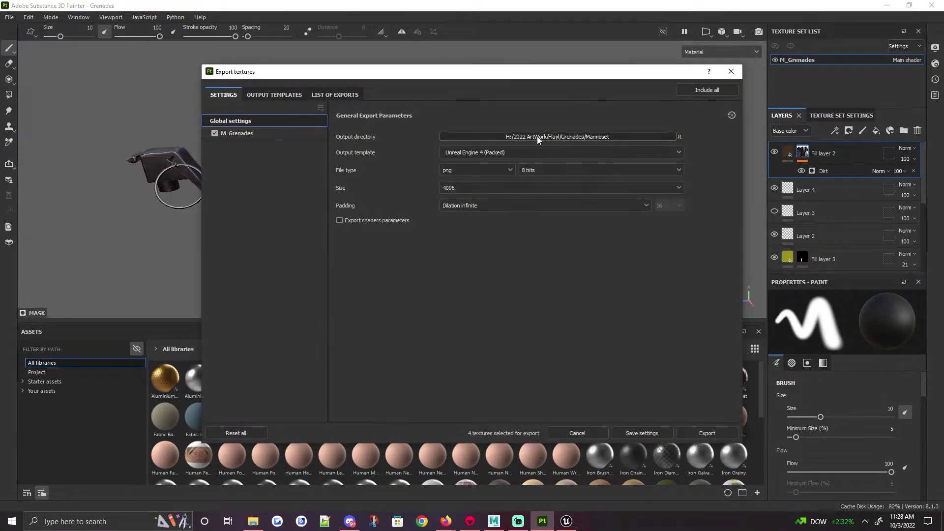
{"action": "left_click", "coordinate": [538, 136]}
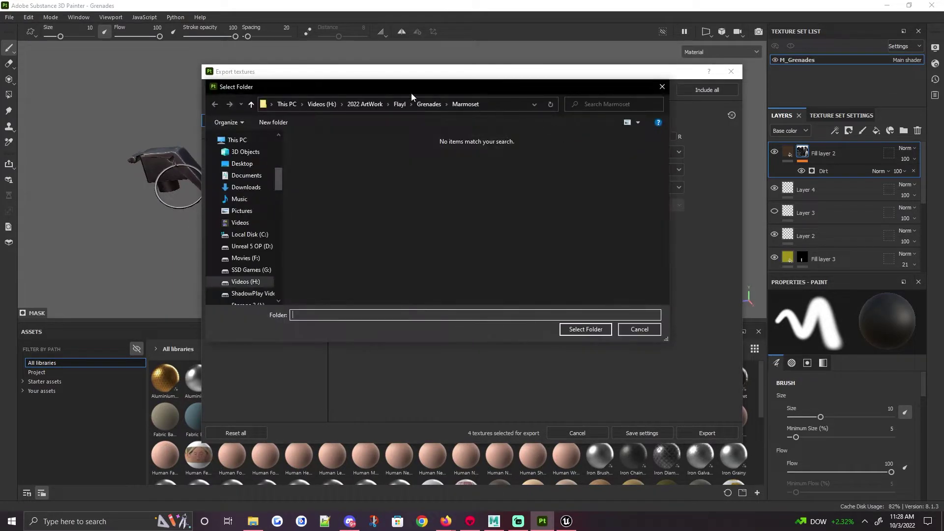
{"action": "key", "text": "Escape"}
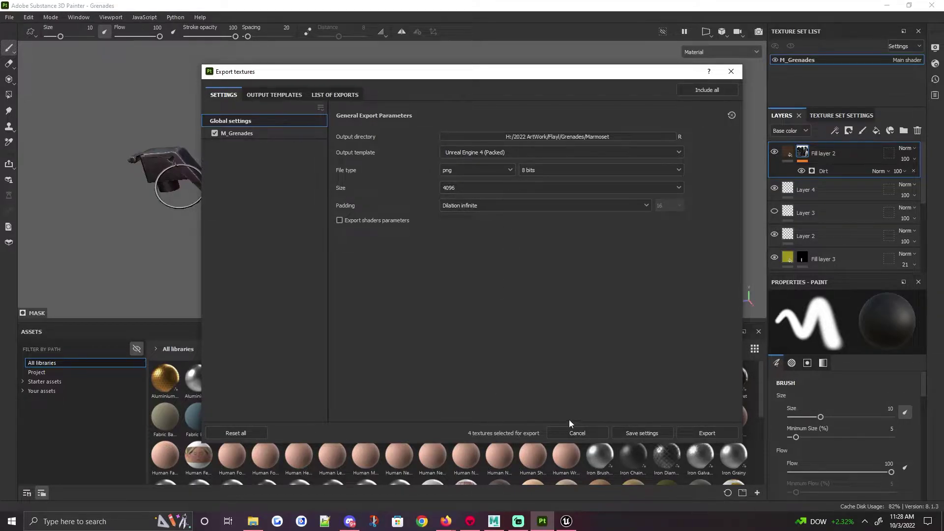
{"action": "left_click", "coordinate": [577, 432]}
Switch to Unreal Engine and open the Sub-Ue5-Marm-Tut content folder.
{"action": "left_click", "coordinate": [567, 521]}
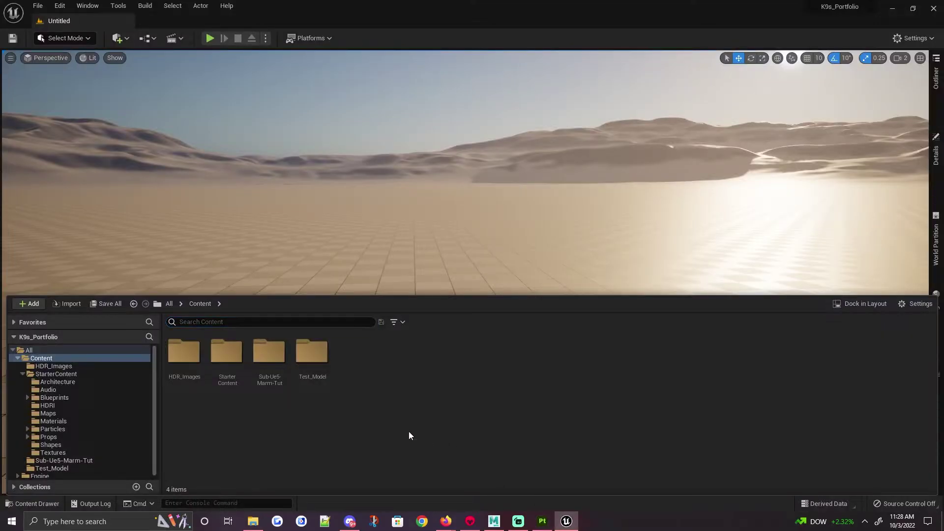
{"action": "left_click", "coordinate": [283, 365]}
{"action": "double_click", "coordinate": [282, 365]}
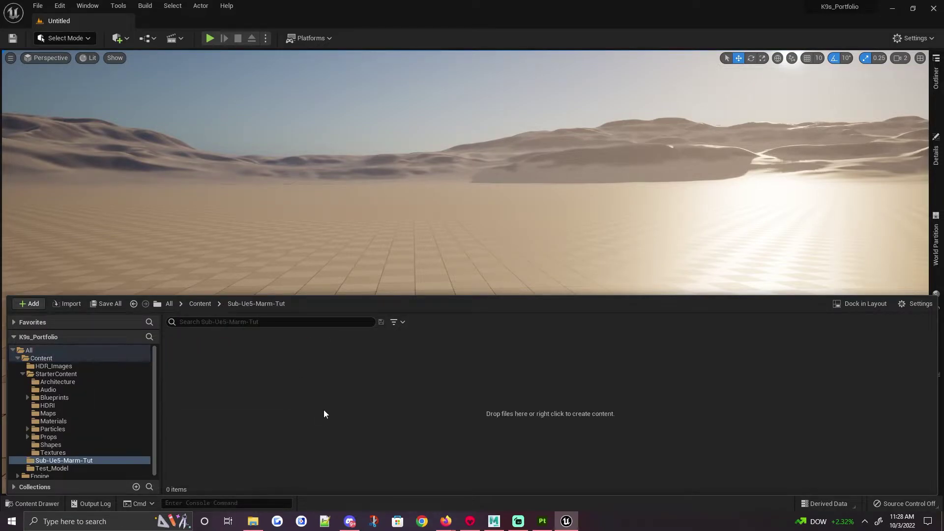
Import the base color, normal and occlusion-roughness-metallic textures from Flayl's Grenades/Marmoset folder into the Sub-Ue5-Marm-Tut content folder.
{"action": "left_click", "coordinate": [253, 521]}
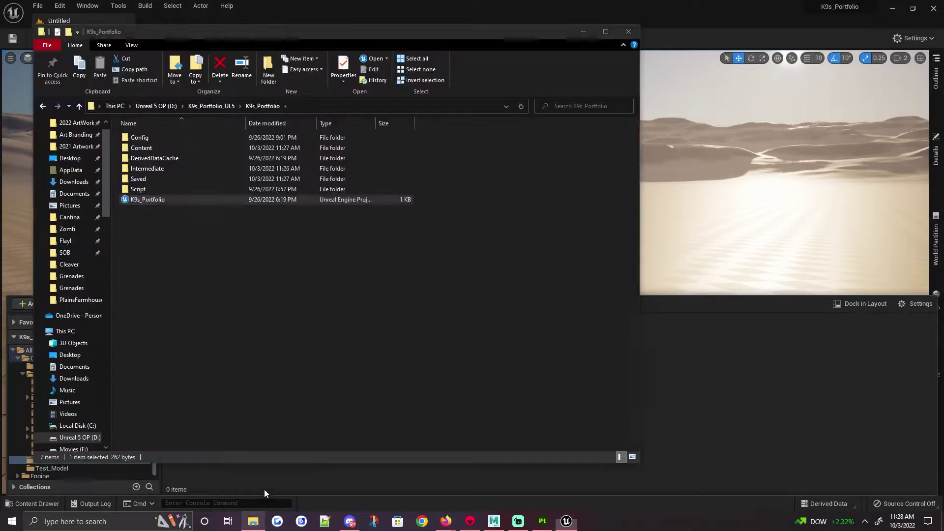
{"action": "left_click", "coordinate": [74, 241]}
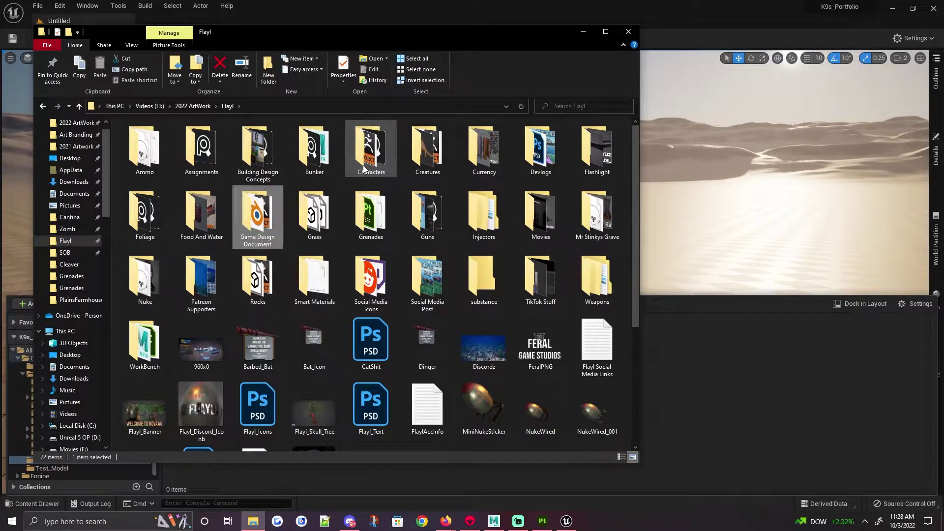
{"action": "double_click", "coordinate": [350, 215]}
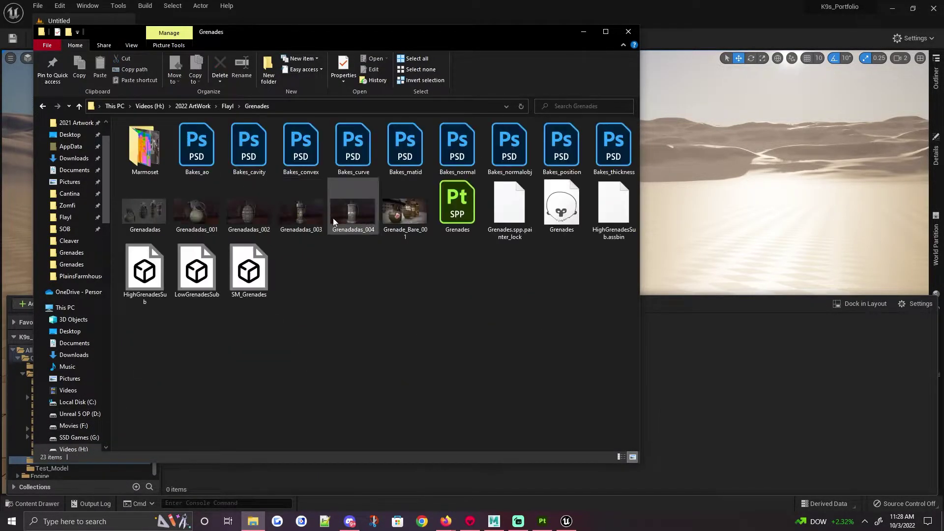
{"action": "double_click", "coordinate": [162, 162]}
{"action": "left_click_drag", "start_coordinate": [157, 220], "coordinate": [323, 119]}
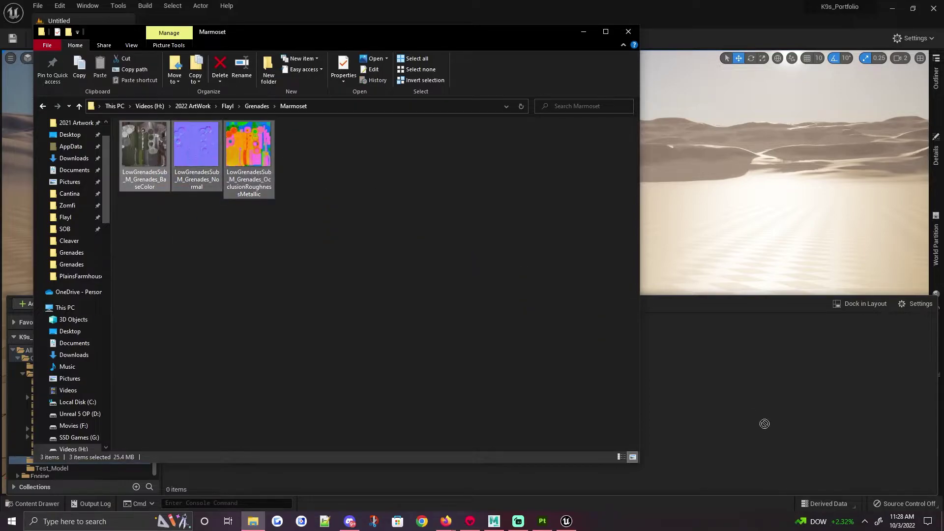
{"action": "left_click_drag", "start_coordinate": [742, 387], "coordinate": [742, 385]}
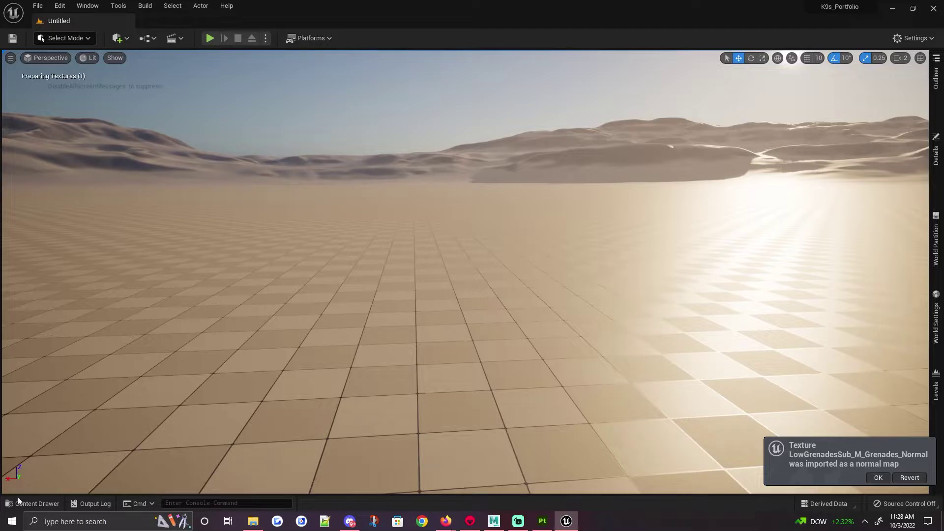
Turn off sRGB for the OcclusionRoughnessMetallic texture, save it and close its editor.
{"action": "left_click", "coordinate": [15, 502]}
{"action": "double_click", "coordinate": [268, 362]}
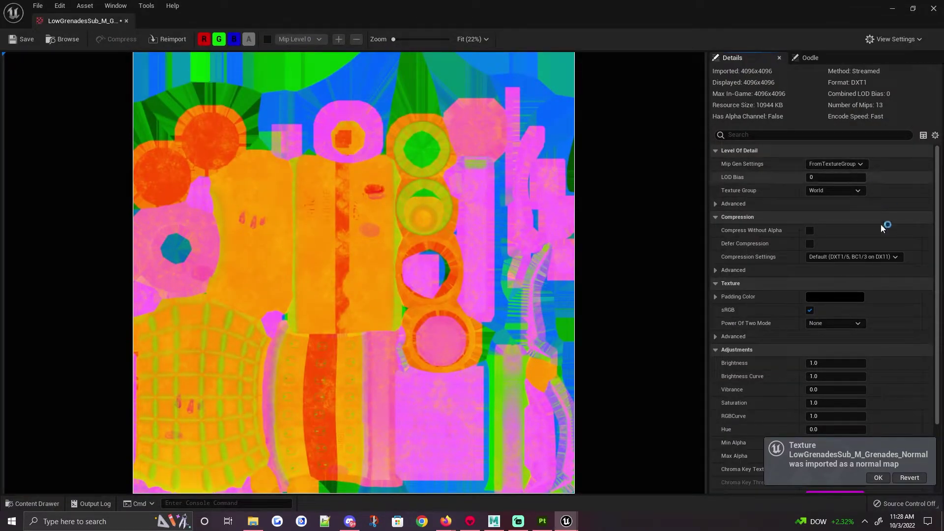
{"action": "left_click", "coordinate": [810, 310]}
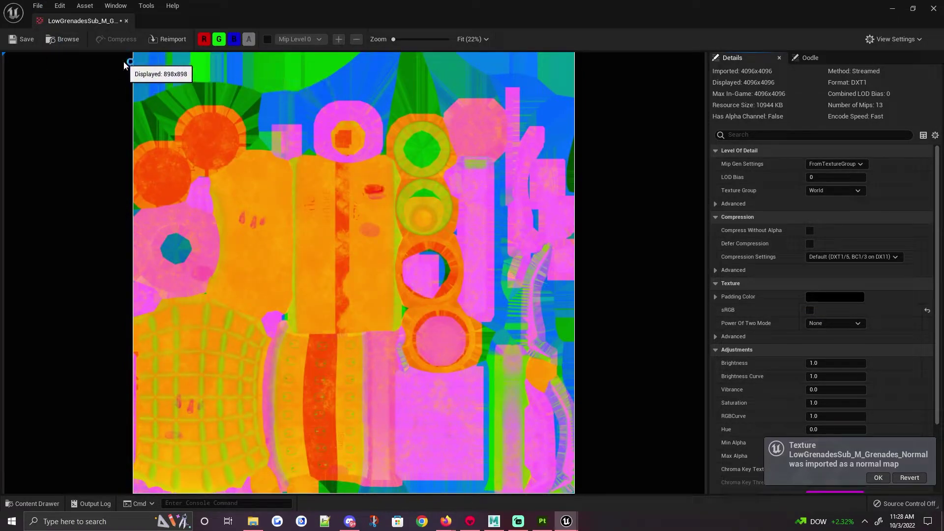
{"action": "left_click", "coordinate": [19, 40]}
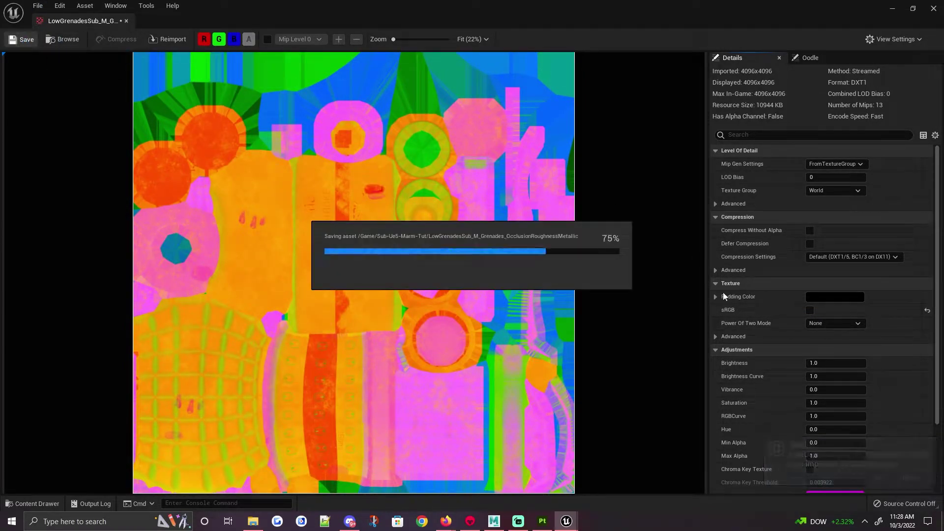
{"action": "left_click", "coordinate": [126, 21]}
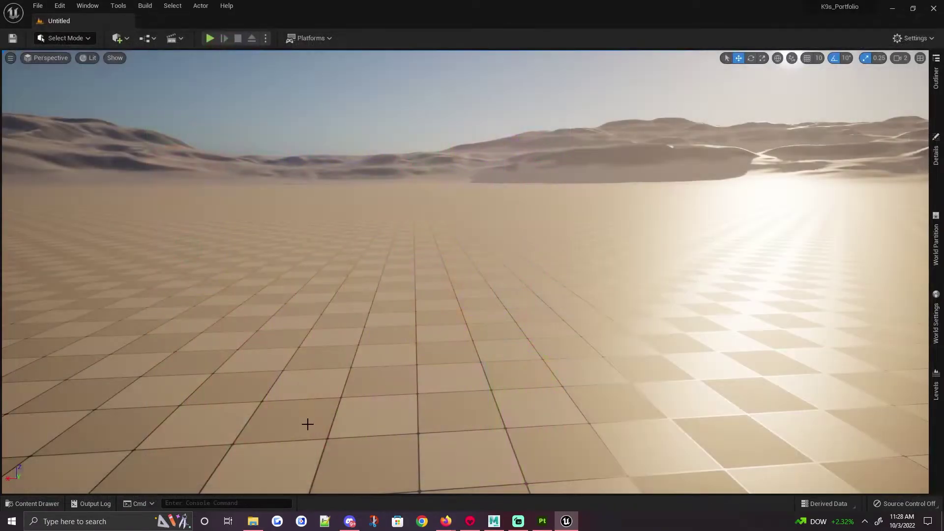
Create a new material named M_MatTut in the Sub-Ue5-Marm-Tut folder.
{"action": "left_click", "coordinate": [37, 503]}
{"action": "right_click", "coordinate": [324, 431]}
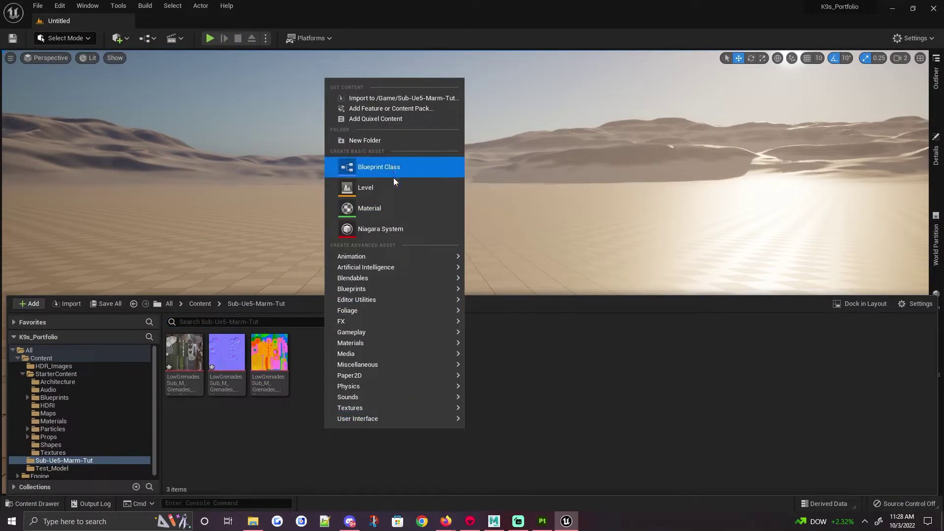
{"action": "left_click", "coordinate": [401, 207]}
{"action": "type", "text": "M_Me"}
{"action": "type", "text": "tTut"}
{"action": "key", "text": "Return"}
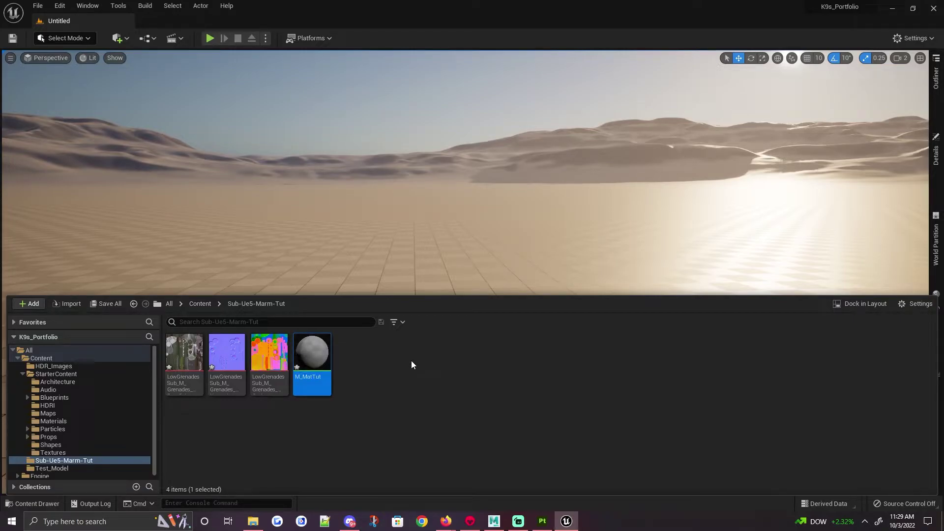
Open M_MatTut and add all three imported grenade textures to its graph as texture samples.
{"action": "double_click", "coordinate": [320, 350]}
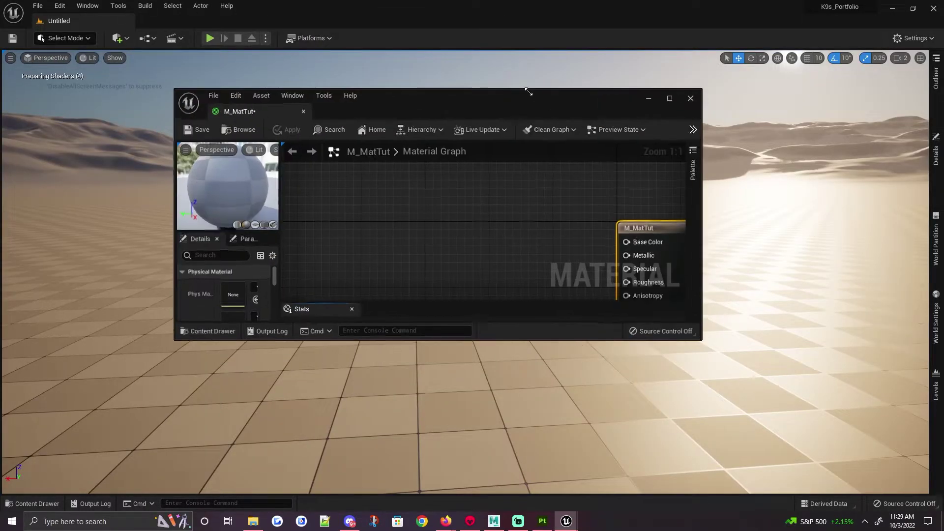
{"action": "left_click", "coordinate": [32, 503]}
{"action": "left_click", "coordinate": [184, 352]}
{"action": "left_click", "coordinate": [269, 352], "text": "shift"}
{"action": "left_click_drag", "start_coordinate": [269, 352], "coordinate": [316, 230]}
Maximize the material editor and stack the texture samples beside the material node: base color on top, packed map in the middle, normal map below.
{"action": "double_click", "coordinate": [409, 77]}
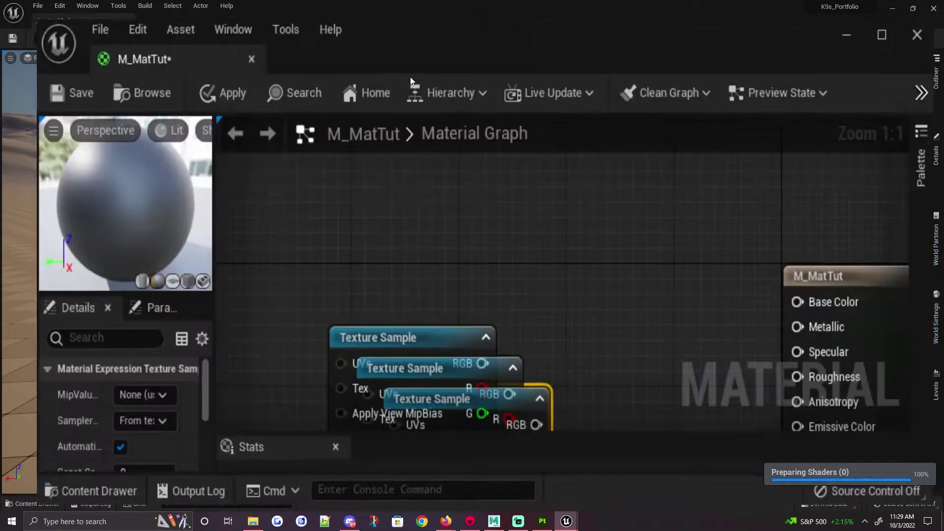
{"action": "left_click", "coordinate": [401, 157]}
{"action": "left_click_drag", "start_coordinate": [335, 172], "coordinate": [397, 93]}
{"action": "left_click_drag", "start_coordinate": [334, 204], "coordinate": [341, 275]}
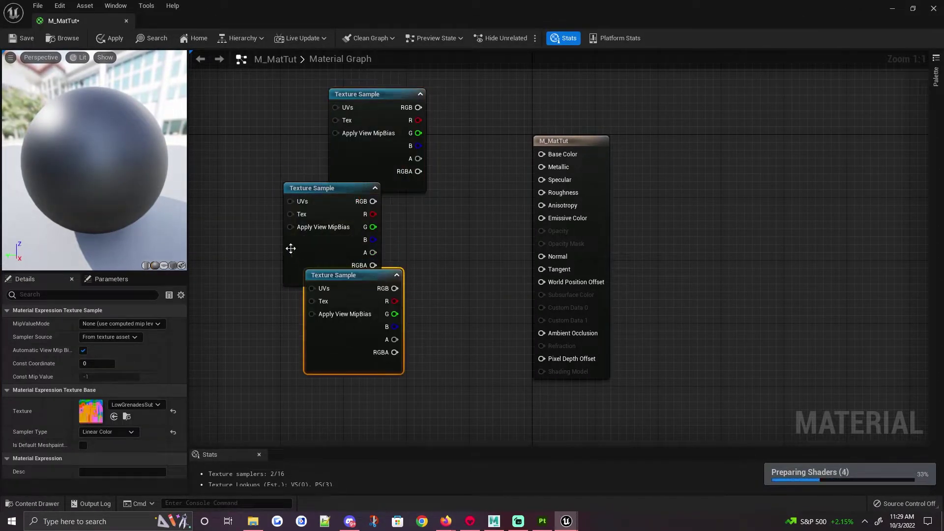
{"action": "left_click_drag", "start_coordinate": [300, 245], "coordinate": [384, 229]}
{"action": "left_click_drag", "start_coordinate": [342, 353], "coordinate": [347, 393]}
{"action": "left_click_drag", "start_coordinate": [436, 255], "coordinate": [286, 310]}
{"action": "left_click_drag", "start_coordinate": [352, 375], "coordinate": [392, 249]}
{"action": "left_click_drag", "start_coordinate": [258, 302], "coordinate": [366, 394]}
{"action": "left_click_drag", "start_coordinate": [388, 160], "coordinate": [412, 129]}
{"action": "right_click_drag", "start_coordinate": [470, 126], "coordinate": [441, 183]}
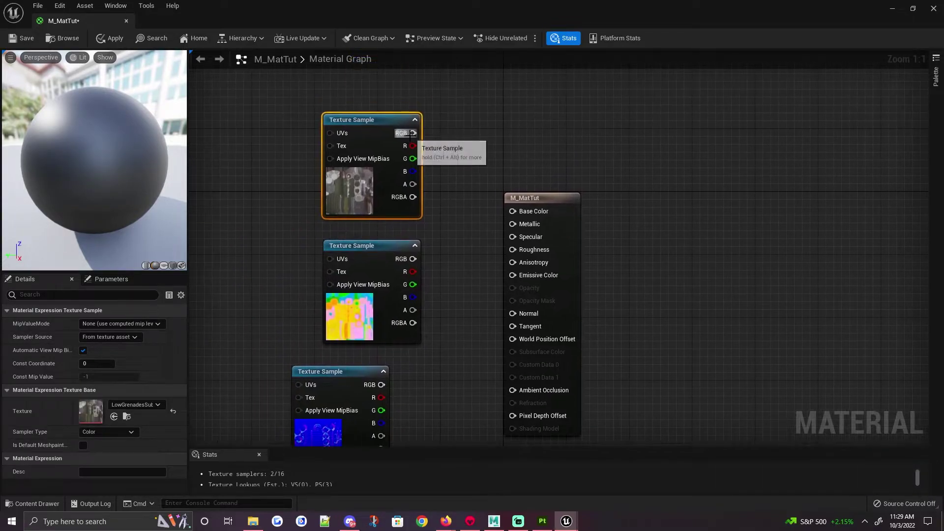
Connect the base color texture's RGB to Base Color, and the packed texture's R to Ambient Occlusion, G to Roughness and B to Metallic.
{"action": "left_click_drag", "start_coordinate": [413, 134], "coordinate": [512, 211]}
{"action": "right_click_drag", "start_coordinate": [462, 276], "coordinate": [433, 253]}
{"action": "left_click", "coordinate": [349, 262]}
{"action": "left_click_drag", "start_coordinate": [381, 246], "coordinate": [488, 228]}
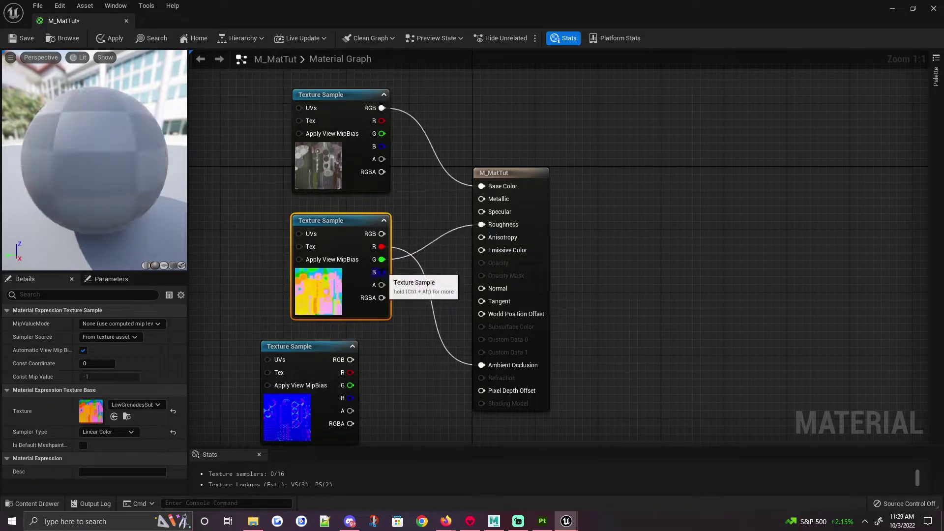
{"action": "left_click_drag", "start_coordinate": [381, 271], "coordinate": [482, 199]}
Connect the normal map's RGB to the Normal input and move its node closer in line with the other samples.
{"action": "right_click_drag", "start_coordinate": [444, 270], "coordinate": [411, 209]}
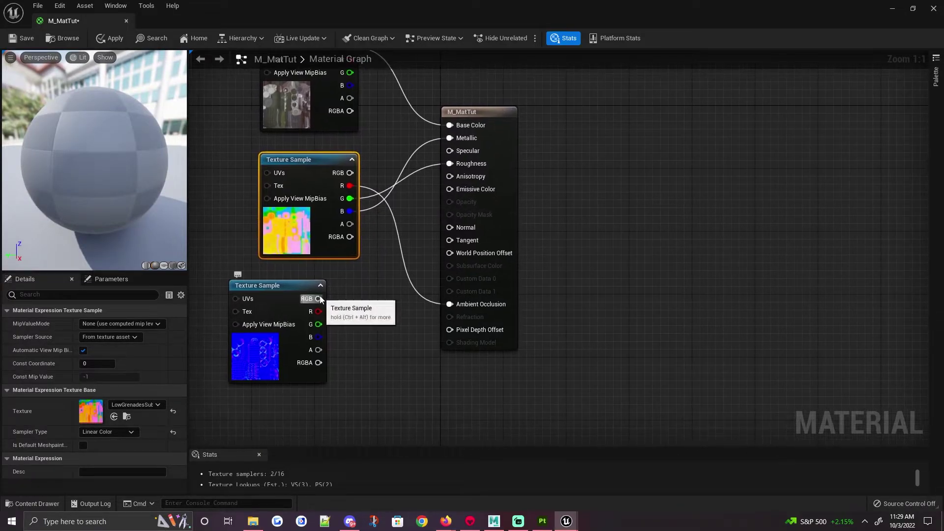
{"action": "left_click_drag", "start_coordinate": [318, 299], "coordinate": [453, 232]}
{"action": "left_click_drag", "start_coordinate": [273, 327], "coordinate": [296, 328]}
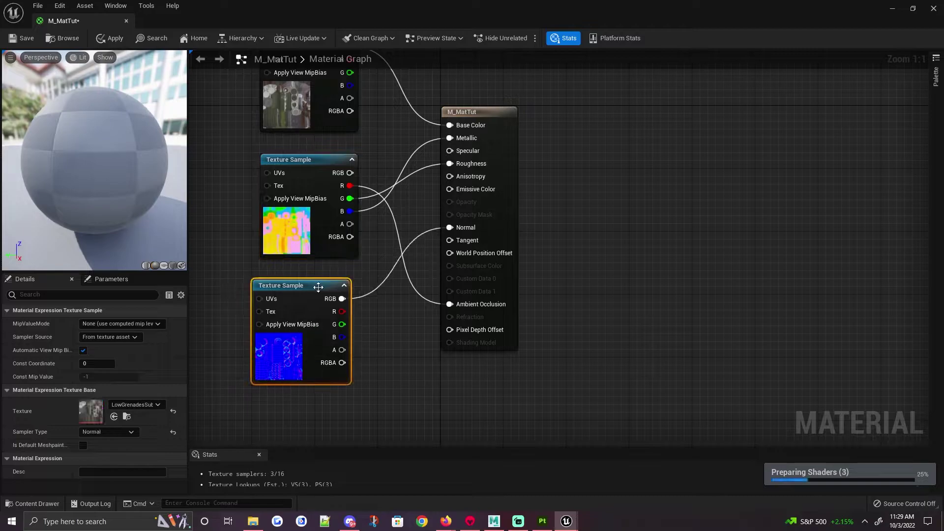
Save the M_MatTut material and close its editor.
{"action": "left_click", "coordinate": [236, 227]}
{"action": "left_click", "coordinate": [24, 40]}
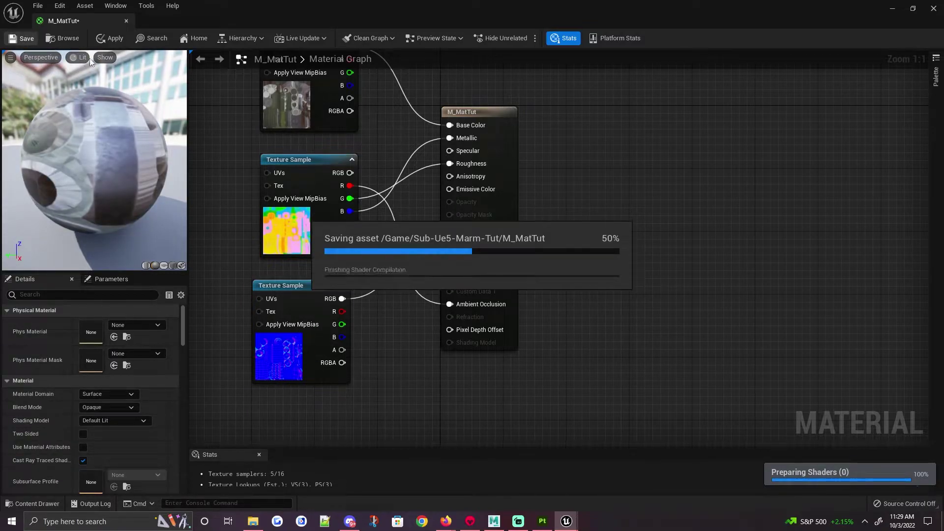
{"action": "left_click", "coordinate": [126, 20]}
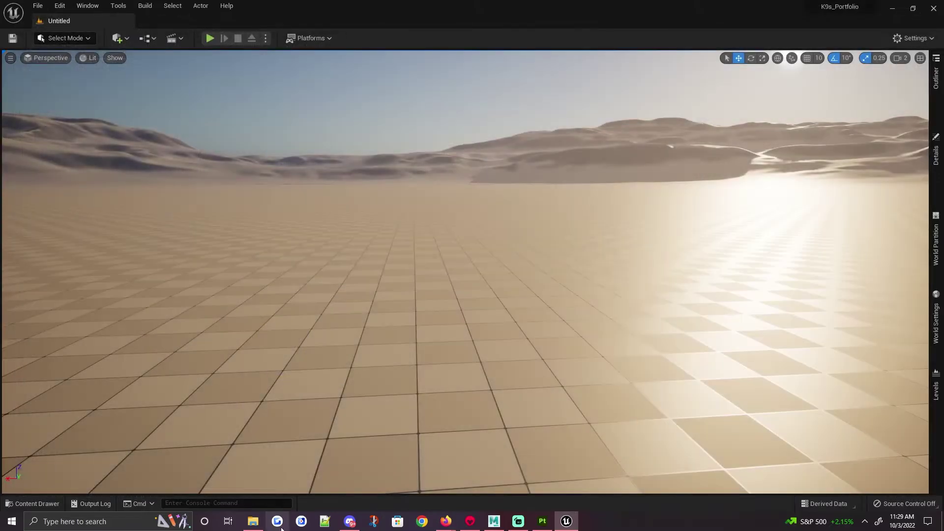
Import the SM_Grenades mesh from the Grenades folder into Sub-Ue5-Marm-Tut with Combine Meshes enabled.
{"action": "left_click", "coordinate": [37, 504]}
{"action": "left_click", "coordinate": [259, 521]}
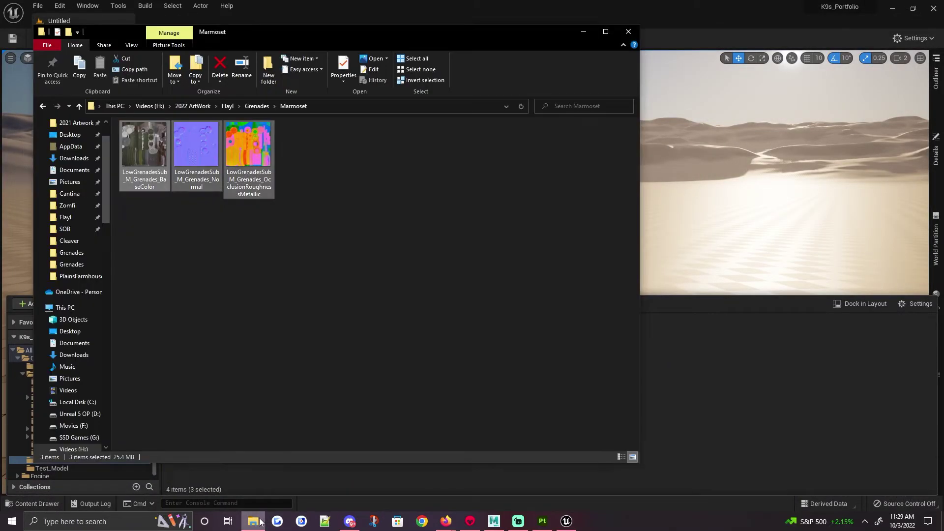
{"action": "left_click", "coordinate": [257, 106]}
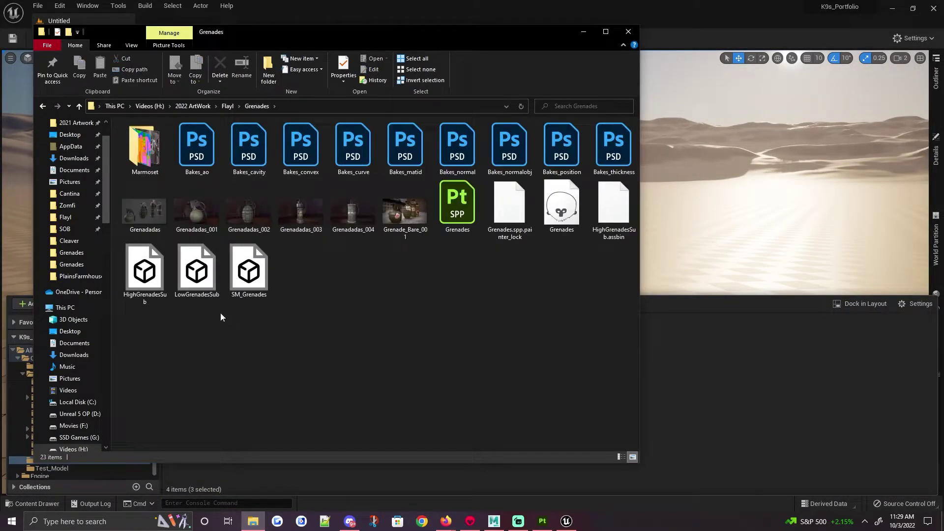
{"action": "left_click", "coordinate": [266, 284]}
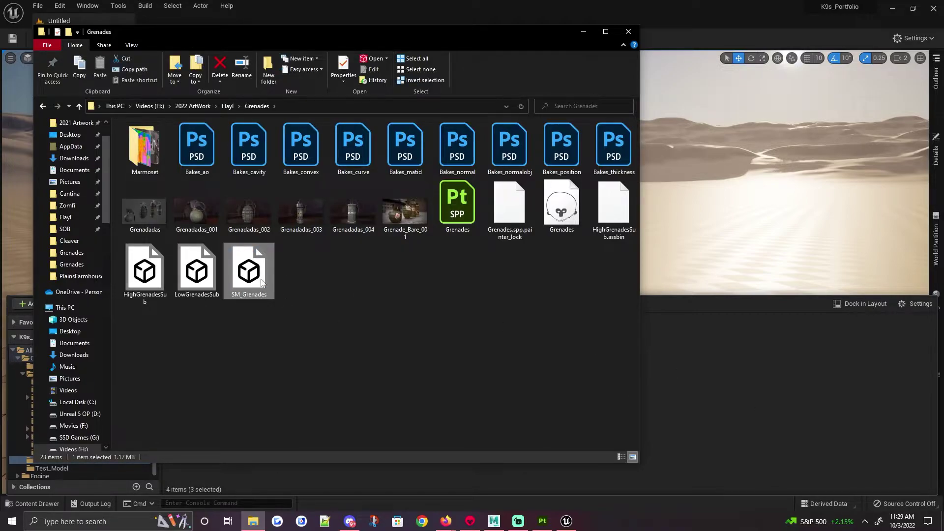
{"action": "left_click", "coordinate": [765, 384]}
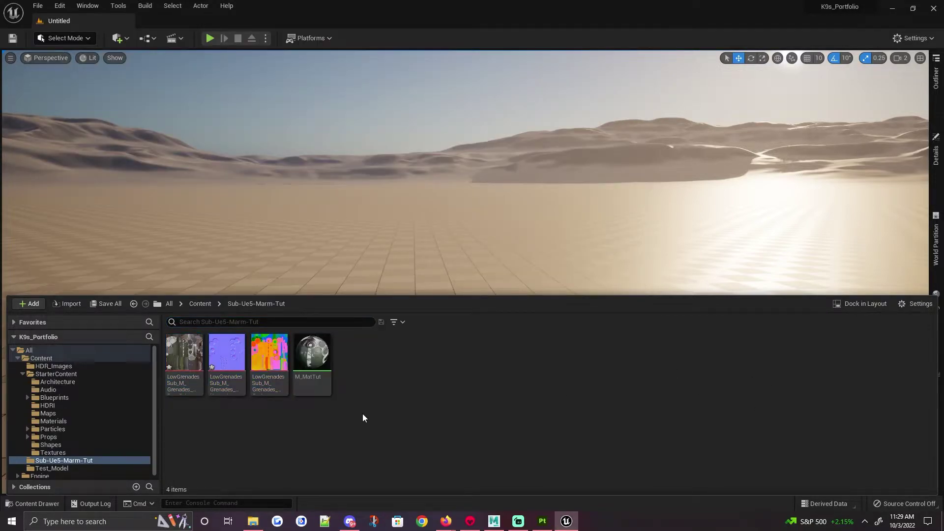
{"action": "left_click", "coordinate": [261, 522]}
{"action": "left_click_drag", "start_coordinate": [704, 415], "coordinate": [695, 405]}
{"action": "scroll", "coordinate": [397, 219], "scroll_direction": "down", "scroll_amount": 3}
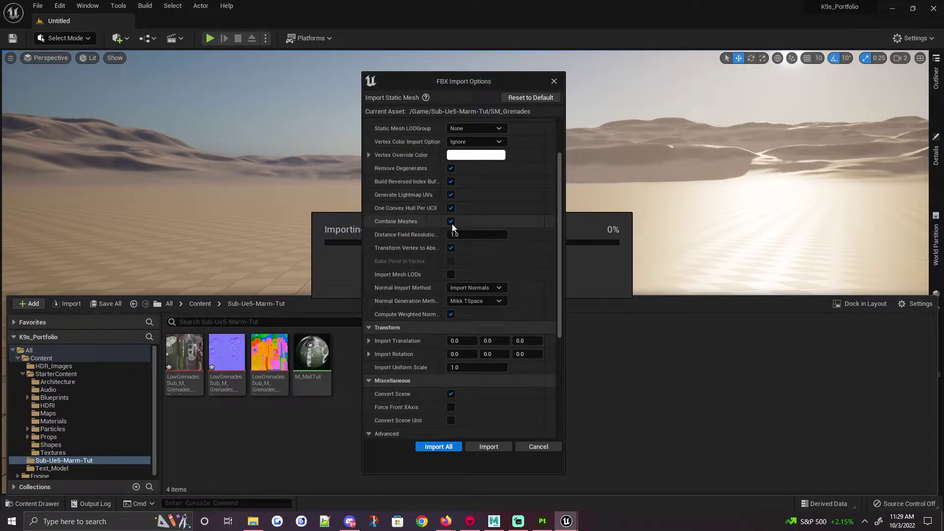
{"action": "left_click", "coordinate": [445, 446]}
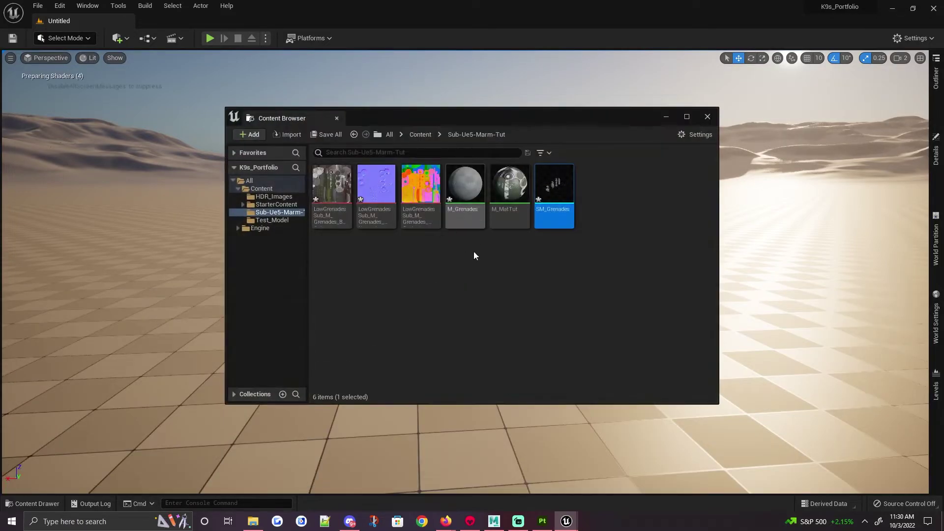
Open the SM_Grenades static mesh and assign M_MatTut to its material slot.
{"action": "double_click", "coordinate": [556, 195]}
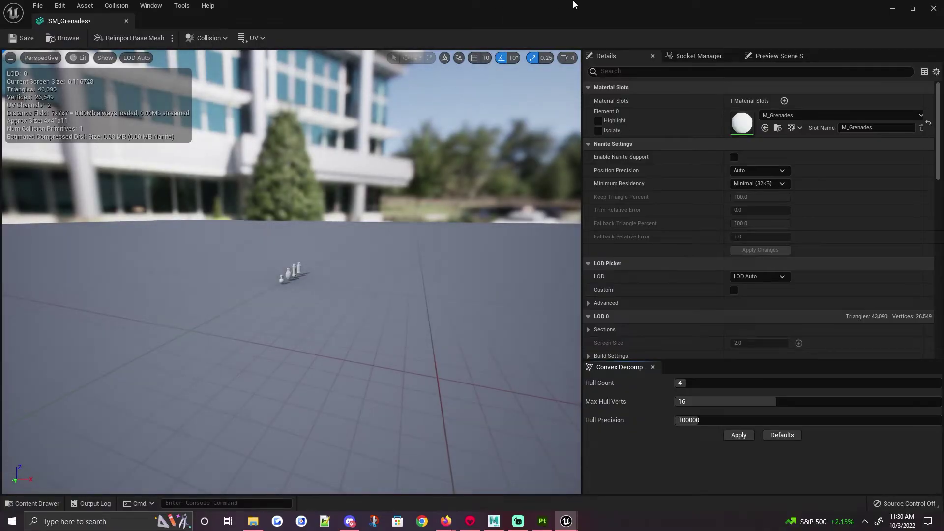
{"action": "left_click_drag", "start_coordinate": [500, 4], "coordinate": [179, 69]}
{"action": "left_click_drag", "start_coordinate": [514, 194], "coordinate": [177, 197]}
{"action": "left_click_drag", "start_coordinate": [290, 80], "coordinate": [145, 192]}
{"action": "left_click_drag", "start_coordinate": [517, 189], "coordinate": [190, 299]}
{"action": "left_click_drag", "start_coordinate": [194, 192], "coordinate": [525, 207]}
{"action": "double_click", "coordinate": [525, 207]}
Examine the textured grenades up close from several angles in the mesh preview.
{"action": "key", "text": "w"}
{"action": "right_click_drag", "start_coordinate": [337, 300], "coordinate": [231, 298]}
{"action": "key", "text": "w"}
{"action": "key", "text": "d"}
{"action": "key", "text": "l"}
{"action": "left_click_drag", "start_coordinate": [233, 302], "coordinate": [457, 341]}
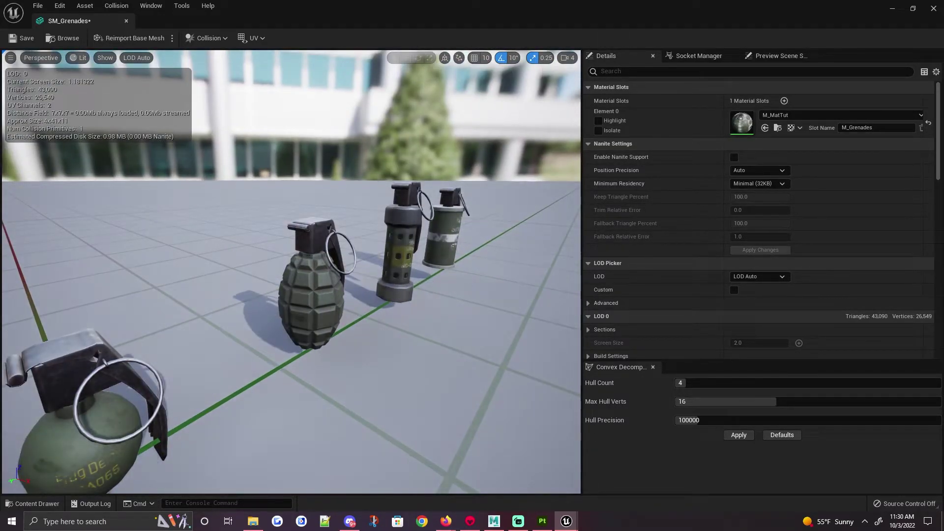
{"action": "right_click_drag", "start_coordinate": [457, 341], "coordinate": [344, 418]}
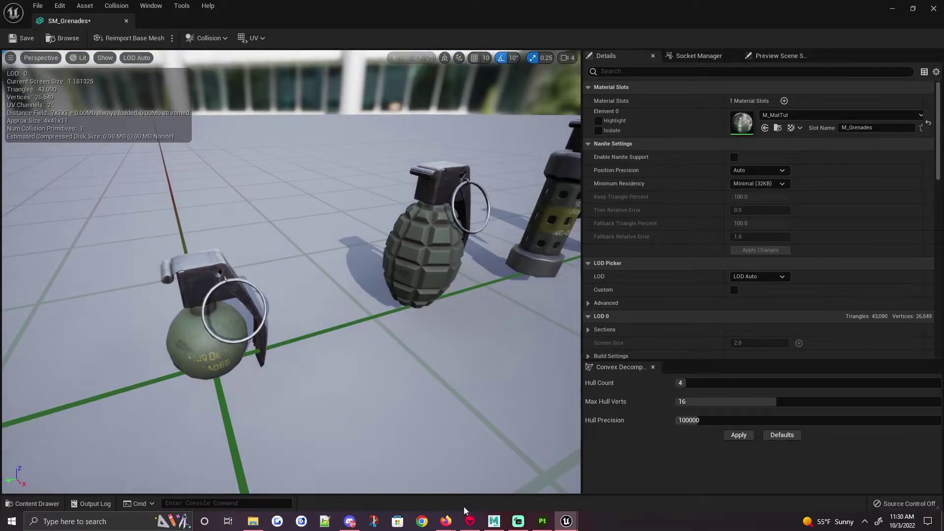
Switch to Marmoset Toolbag, import the SM_Grenades mesh and delete the Default material, keeping M_Grenades selected.
{"action": "left_click", "coordinate": [470, 521]}
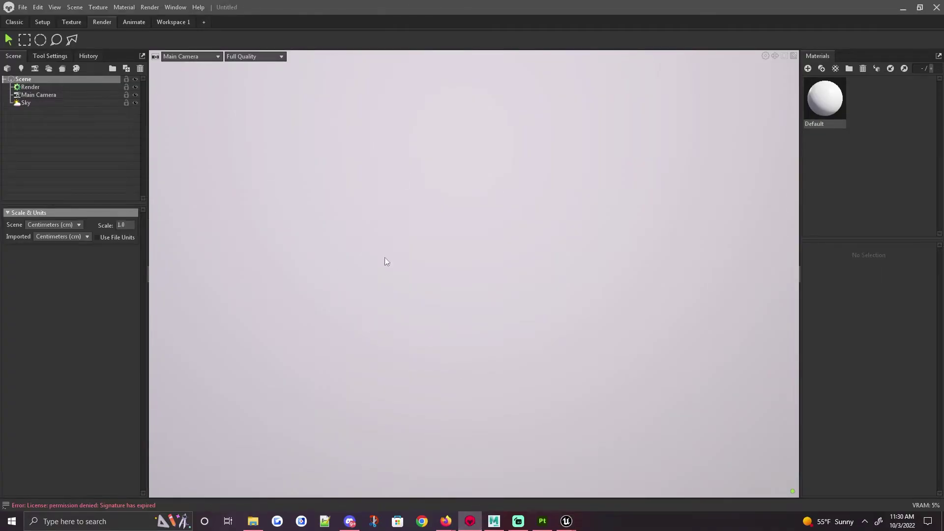
{"action": "left_click", "coordinate": [253, 521]}
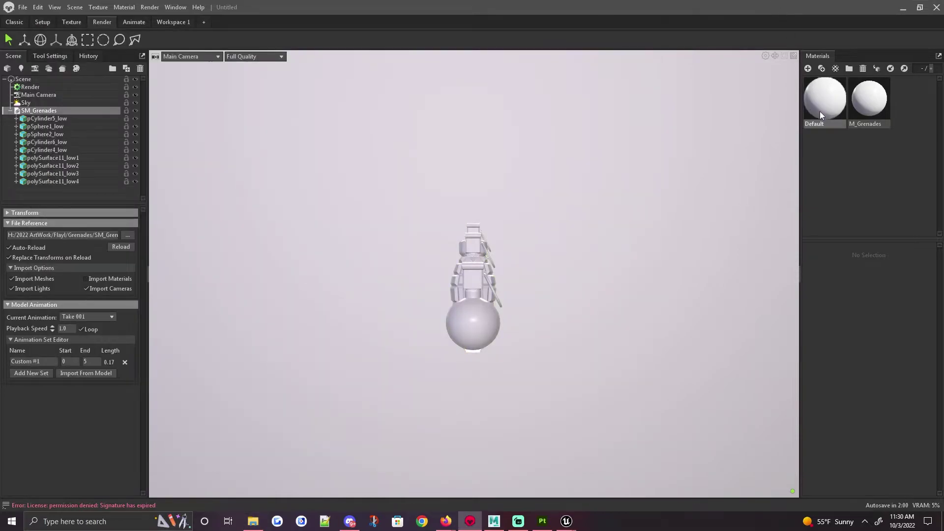
{"action": "left_click", "coordinate": [820, 111]}
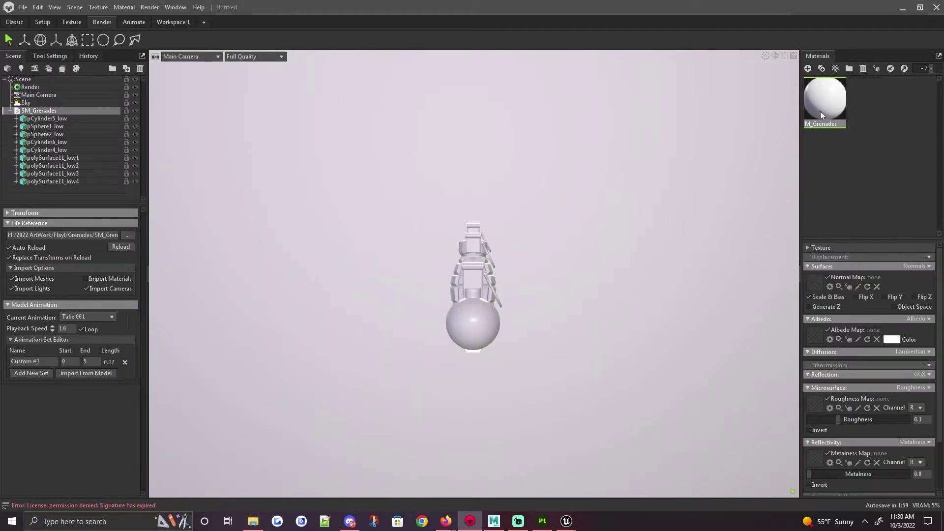
{"action": "left_click_drag", "start_coordinate": [691, 175], "coordinate": [824, 104]}
{"action": "left_click_drag", "start_coordinate": [394, 267], "coordinate": [236, 266]}
Enable Flip Y for the M_Grenades normal map and set the material's Occlusion module to Occlusion.
{"action": "left_click_drag", "start_coordinate": [860, 240], "coordinate": [869, 126]}
{"action": "left_click", "coordinate": [894, 167]}
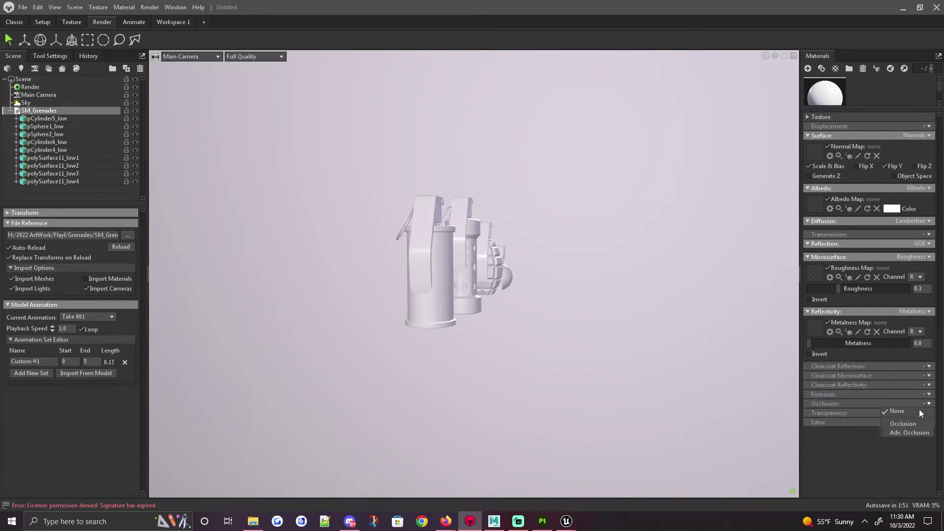
{"action": "left_click", "coordinate": [913, 424]}
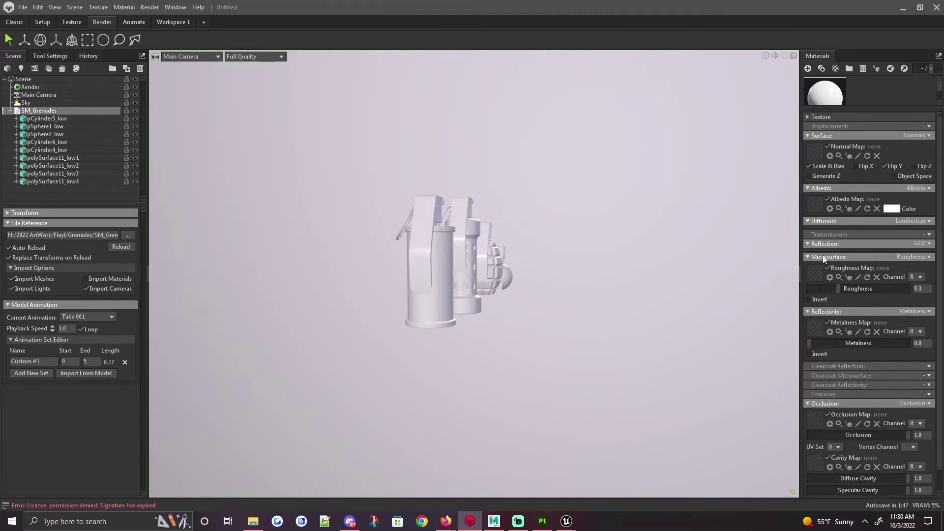
Set the roughness map's channel to G and the metalness map's channel to B.
{"action": "left_click", "coordinate": [916, 276]}
{"action": "left_click", "coordinate": [919, 295]}
{"action": "left_click", "coordinate": [919, 332]}
Load the BaseColor texture from the Marmoset folder as the albedo map and the Normal texture as the normal map.
{"action": "left_click", "coordinate": [252, 521]}
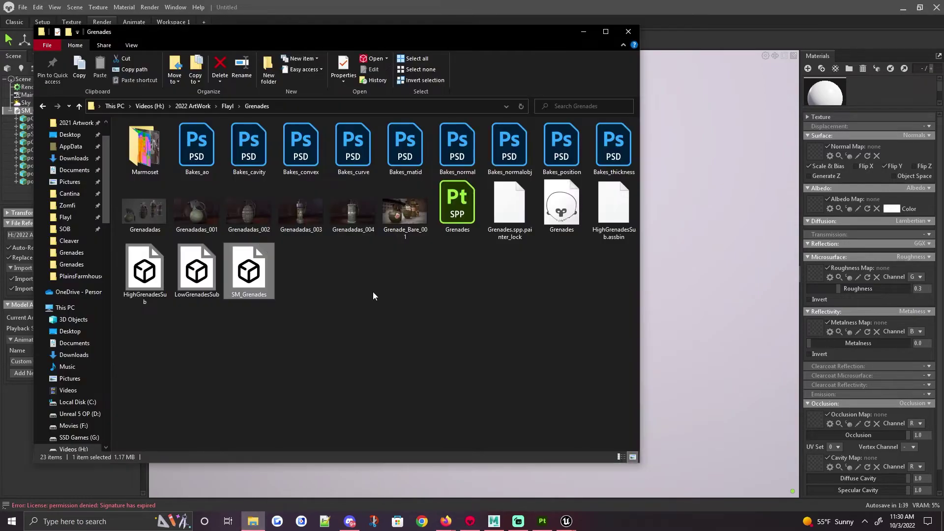
{"action": "double_click", "coordinate": [143, 150]}
{"action": "left_click_drag", "start_coordinate": [139, 151], "coordinate": [804, 213]}
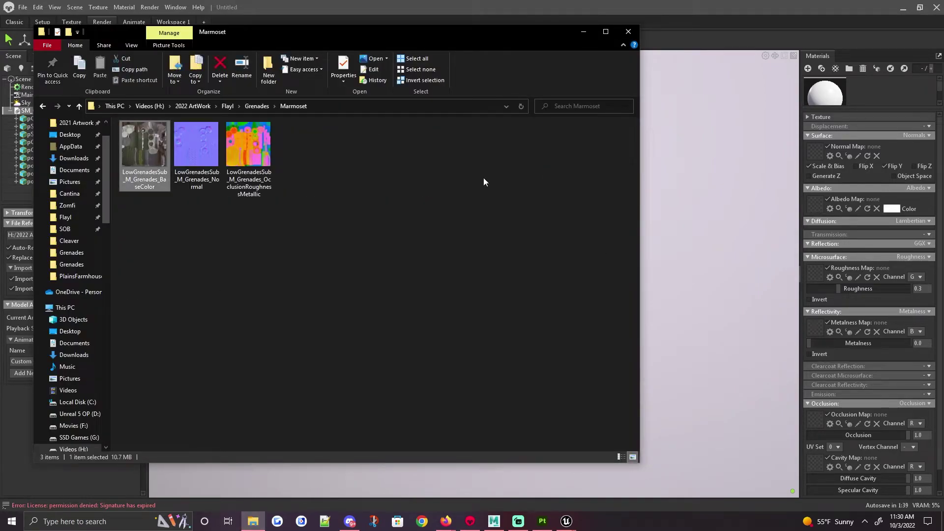
{"action": "left_click", "coordinate": [196, 145]}
{"action": "left_click_drag", "start_coordinate": [814, 154], "coordinate": [814, 153]}
Load the OcclusionRoughnessMetallic texture into the roughness, metalness and occlusion maps and view the grenades from the front.
{"action": "left_click_drag", "start_coordinate": [249, 147], "coordinate": [814, 279]}
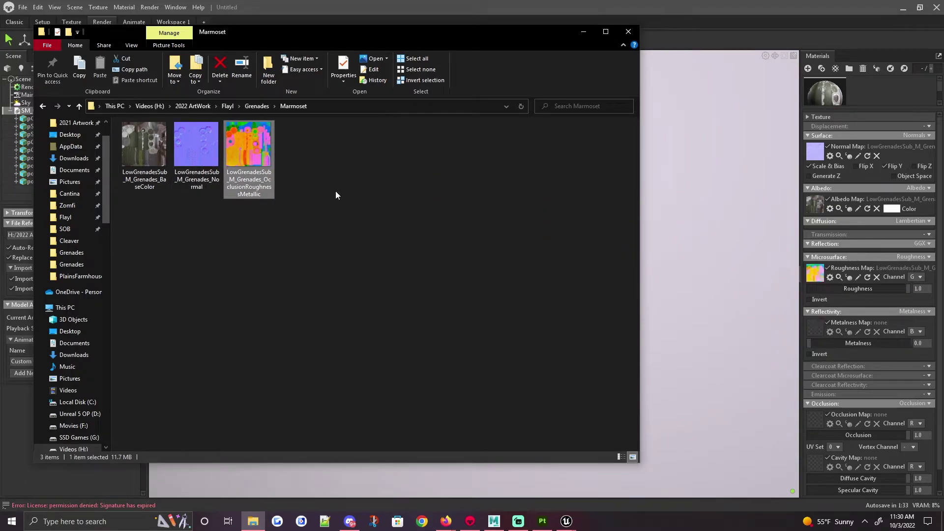
{"action": "left_click", "coordinate": [561, 245]}
{"action": "left_click_drag", "start_coordinate": [251, 147], "coordinate": [817, 331]}
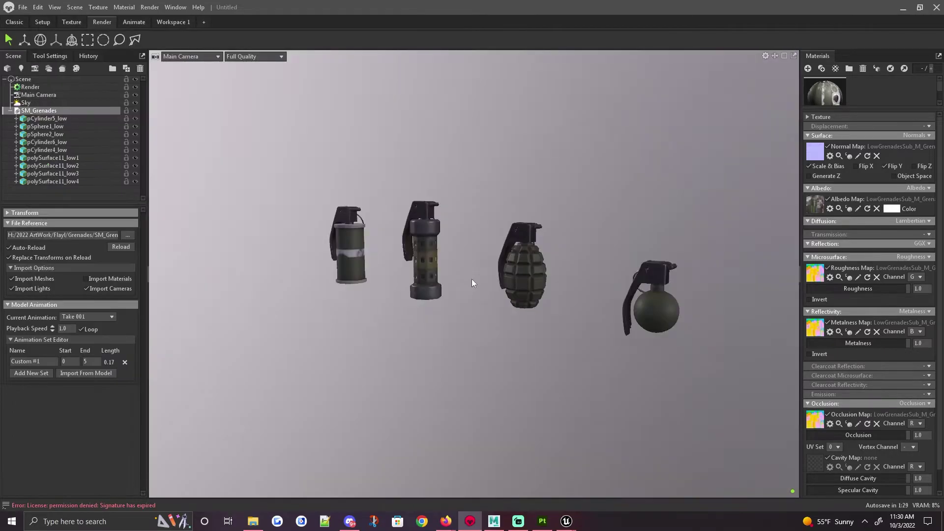
{"action": "left_click_drag", "start_coordinate": [471, 279], "coordinate": [642, 289]}
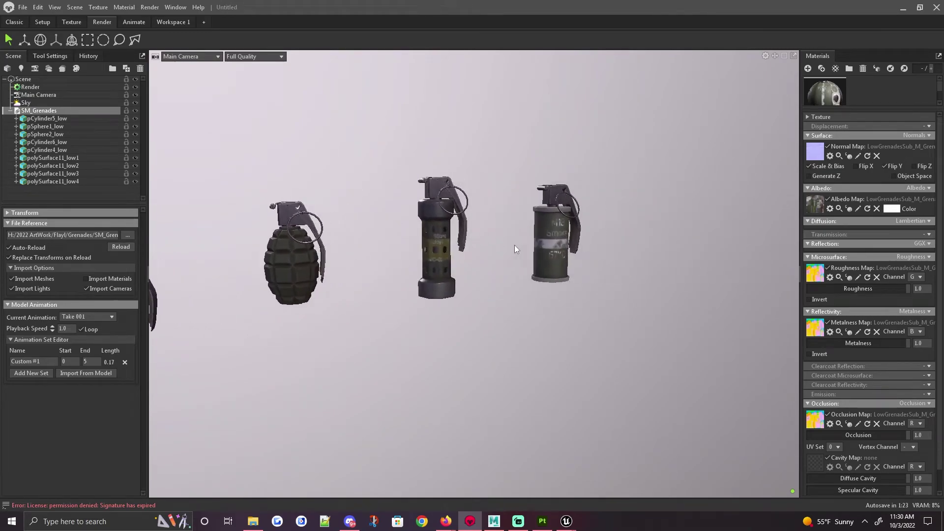
{"action": "middle_click_drag", "start_coordinate": [509, 245], "coordinate": [495, 243]}
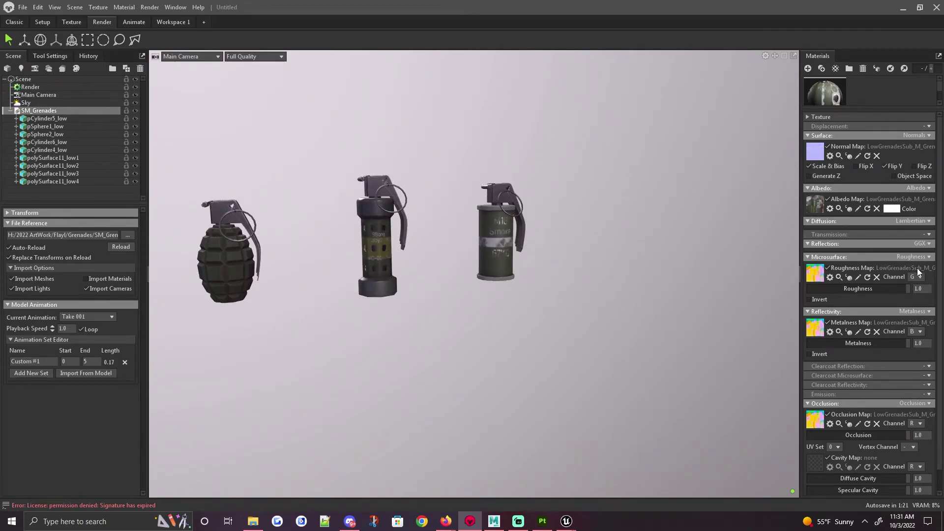
Switch back to Unreal Engine, open M_MatTut and move the packed-map texture sample slightly farther from the material node.
{"action": "mouse_move", "coordinate": [566, 521]}
{"action": "left_click", "coordinate": [546, 490]}
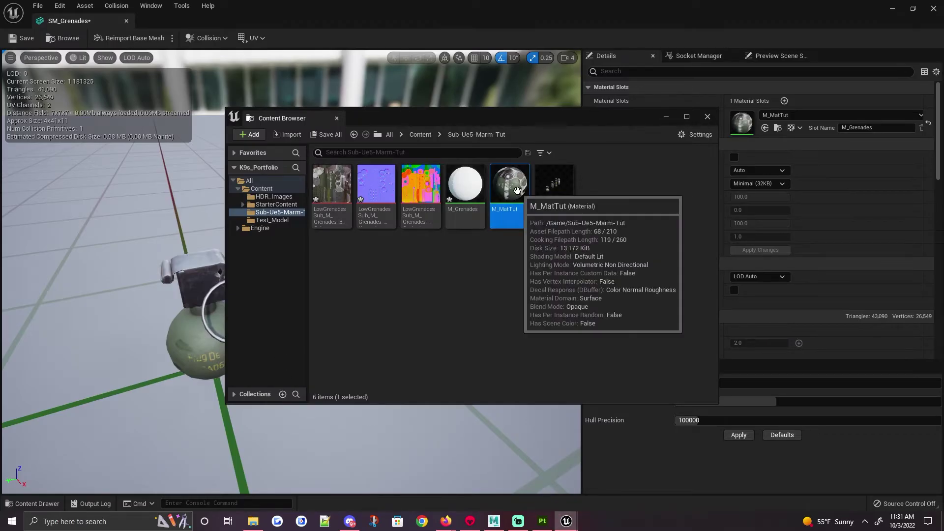
{"action": "double_click", "coordinate": [465, 187]}
{"action": "left_click_drag", "start_coordinate": [329, 204], "coordinate": [304, 203]}
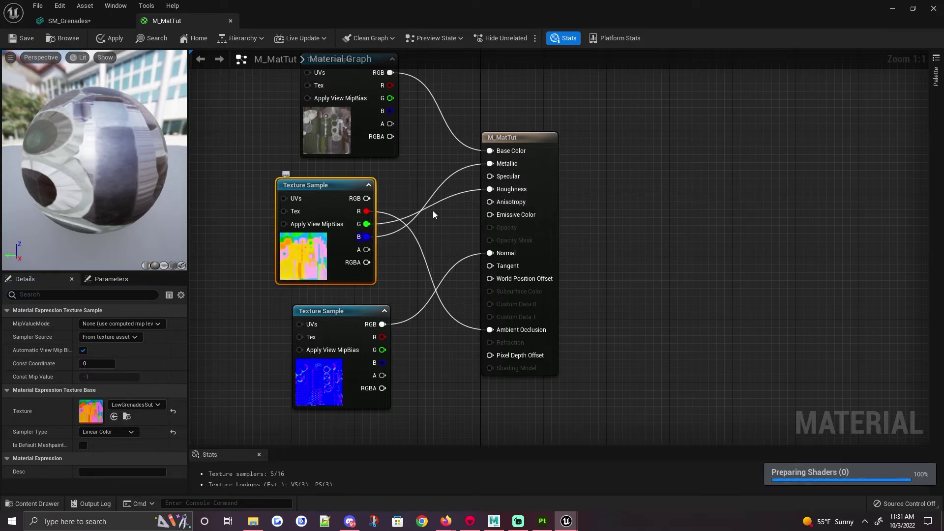
Return to Marmoset Toolbag and examine the textured grenades up close from several angles.
{"action": "left_click", "coordinate": [470, 521]}
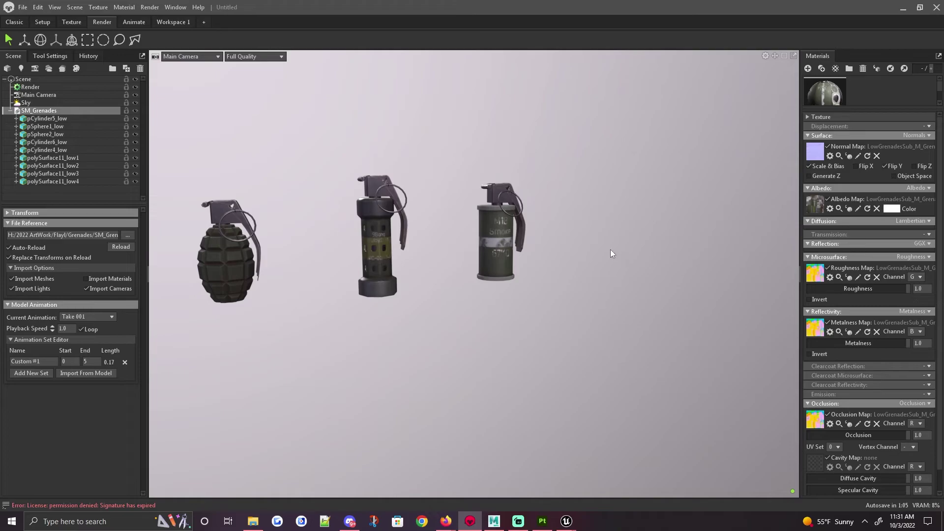
{"action": "middle_click_drag", "start_coordinate": [358, 196], "coordinate": [585, 195]}
{"action": "middle_click_drag", "start_coordinate": [377, 254], "coordinate": [497, 204]}
{"action": "scroll", "coordinate": [431, 238], "scroll_direction": "up", "scroll_amount": 3}
{"action": "scroll", "coordinate": [500, 226], "scroll_direction": "up", "scroll_amount": 1}
{"action": "right_click_drag", "start_coordinate": [500, 225], "coordinate": [555, 221], "text": "shift"}
{"action": "middle_click_drag", "start_coordinate": [614, 207], "coordinate": [275, 240]}
{"action": "left_click_drag", "start_coordinate": [510, 246], "coordinate": [473, 224]}
{"action": "scroll", "coordinate": [473, 223], "scroll_direction": "down", "scroll_amount": 4}
{"action": "middle_click_drag", "start_coordinate": [444, 218], "coordinate": [497, 202]}
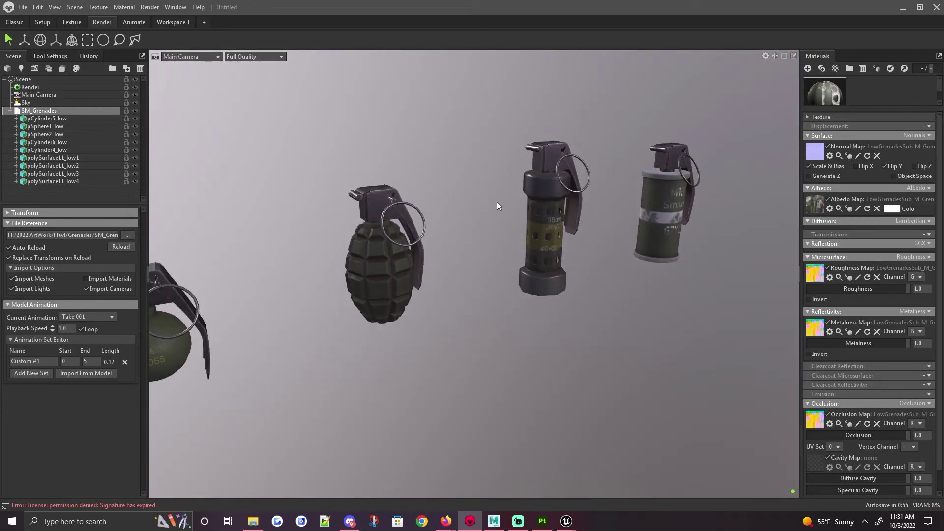